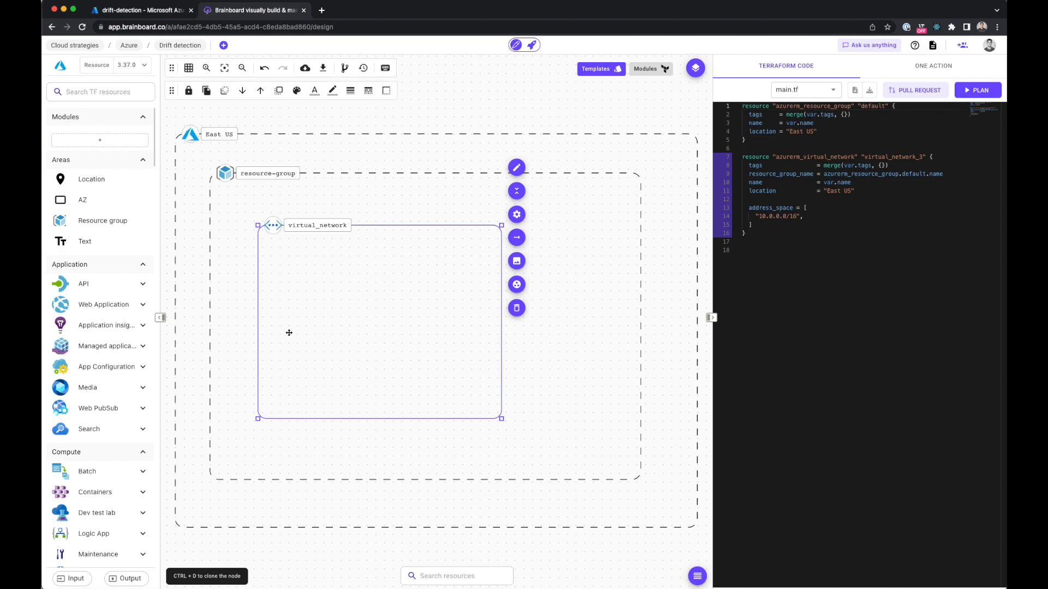
Step: Compare the resource group and virtual network code with the drift-detection resources in the Azure portal, and run a Terraform plan in Brainboard
{"action": "left_click", "coordinate": [338, 198]}
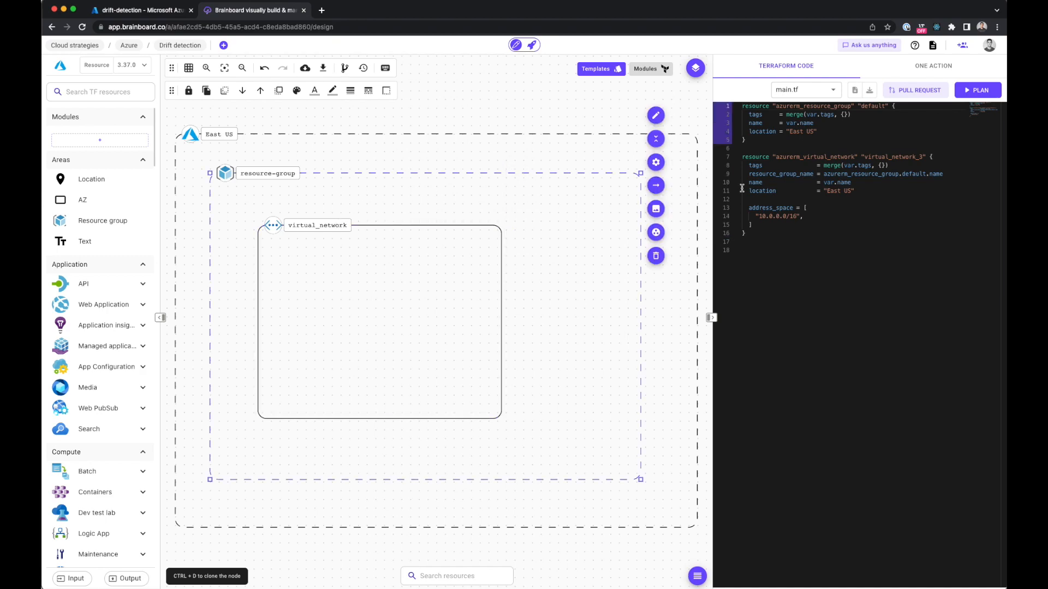
{"action": "left_click", "coordinate": [474, 272]}
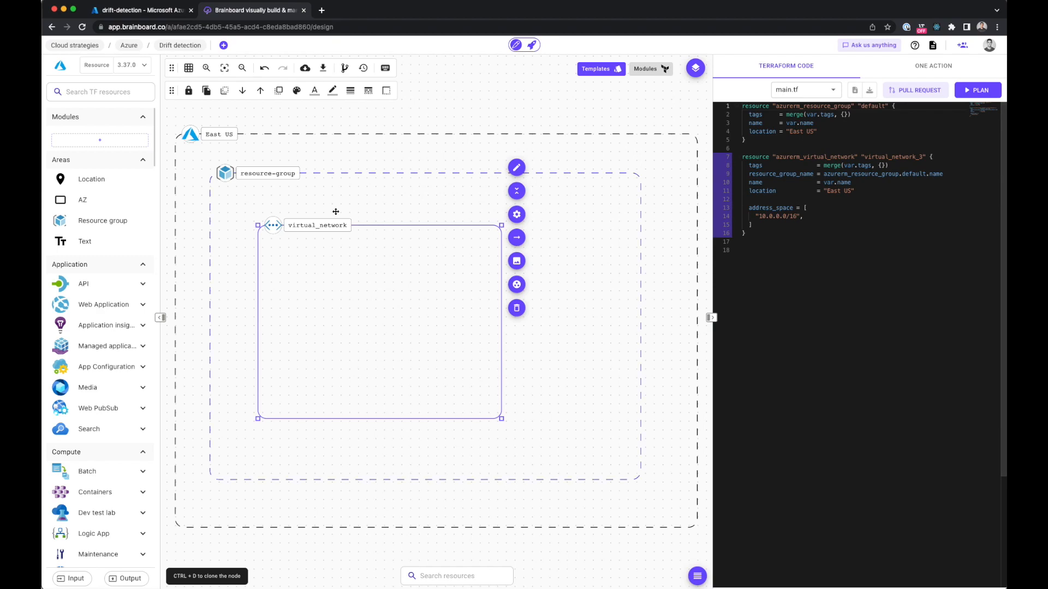
{"action": "left_click", "coordinate": [151, 10]}
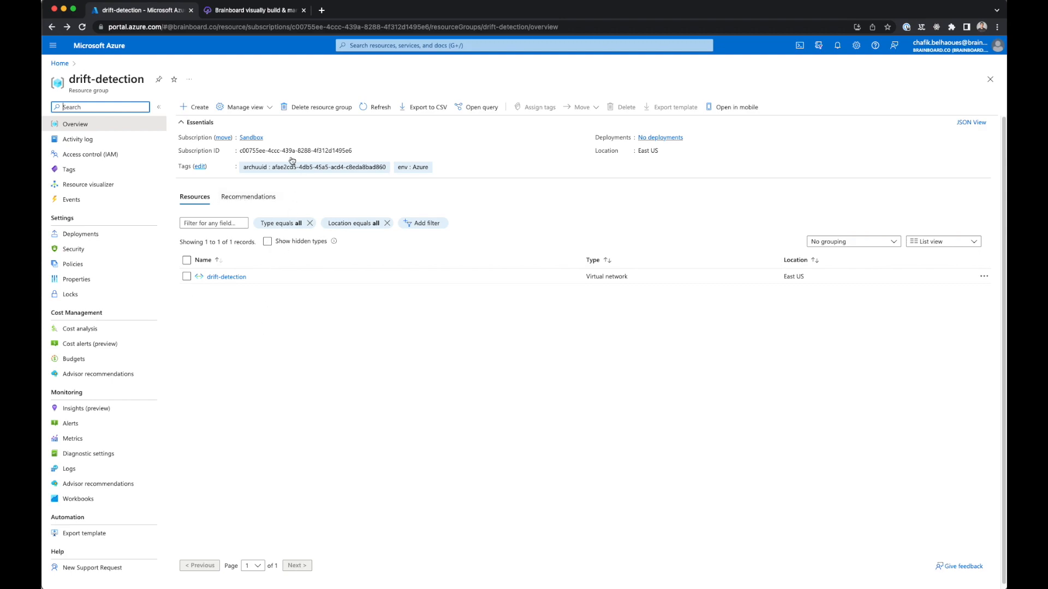
{"action": "left_click", "coordinate": [270, 9]}
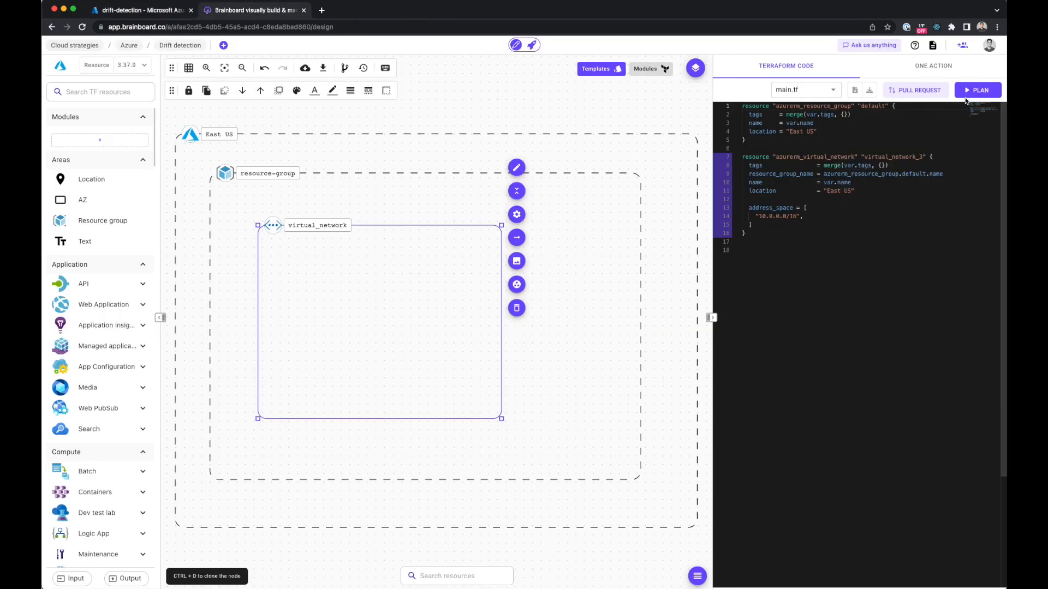
{"action": "left_click", "coordinate": [977, 90]}
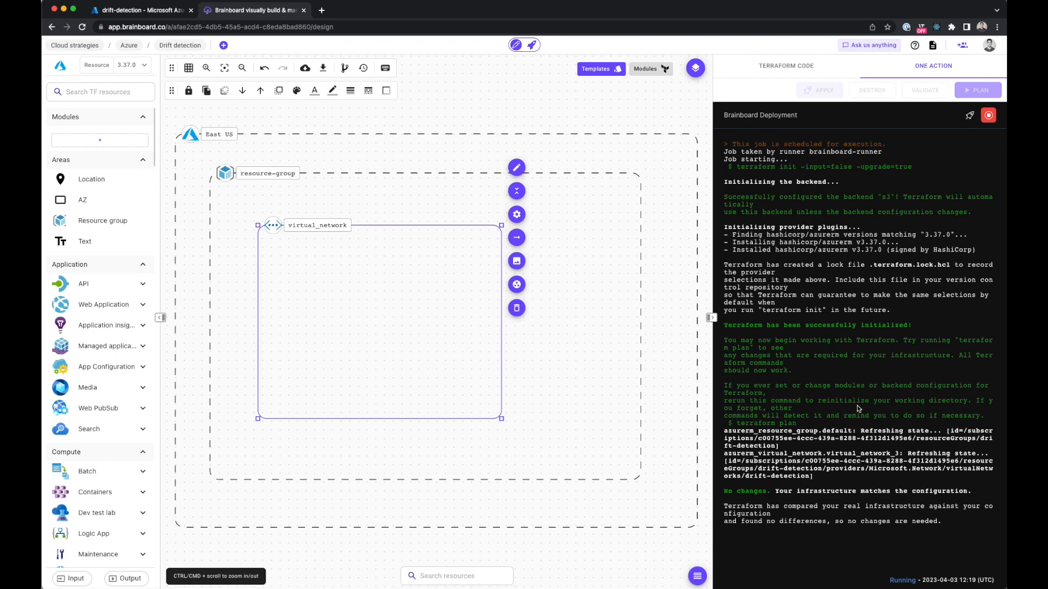
Step: Switch to the Azure portal and delete the drift-detection virtual network from its resource group, confirming the deletion with "yes"
{"action": "left_click", "coordinate": [127, 11]}
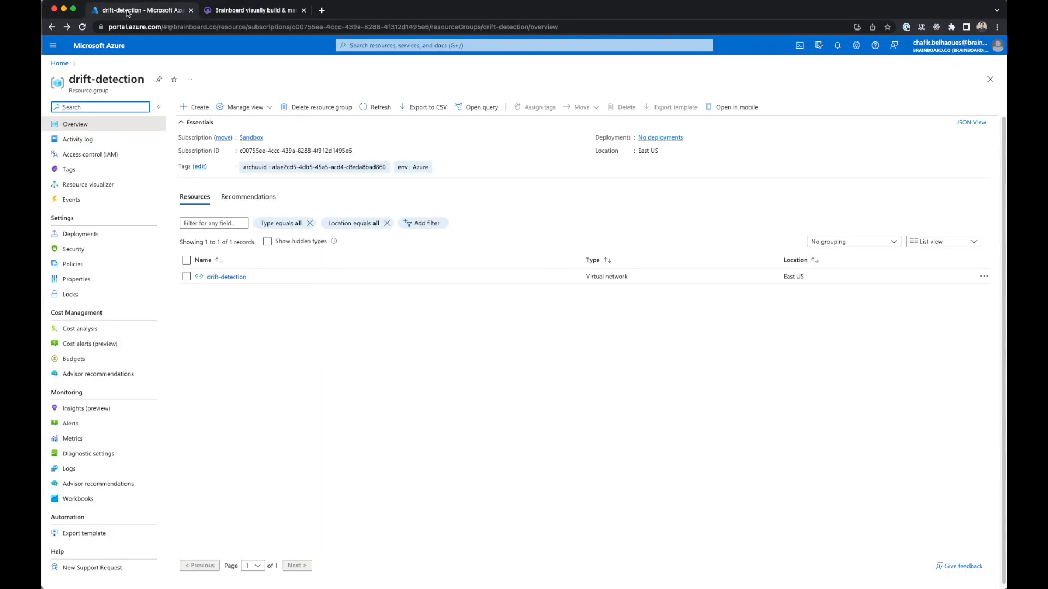
{"action": "left_click", "coordinate": [186, 276]}
{"action": "left_click", "coordinate": [626, 108]}
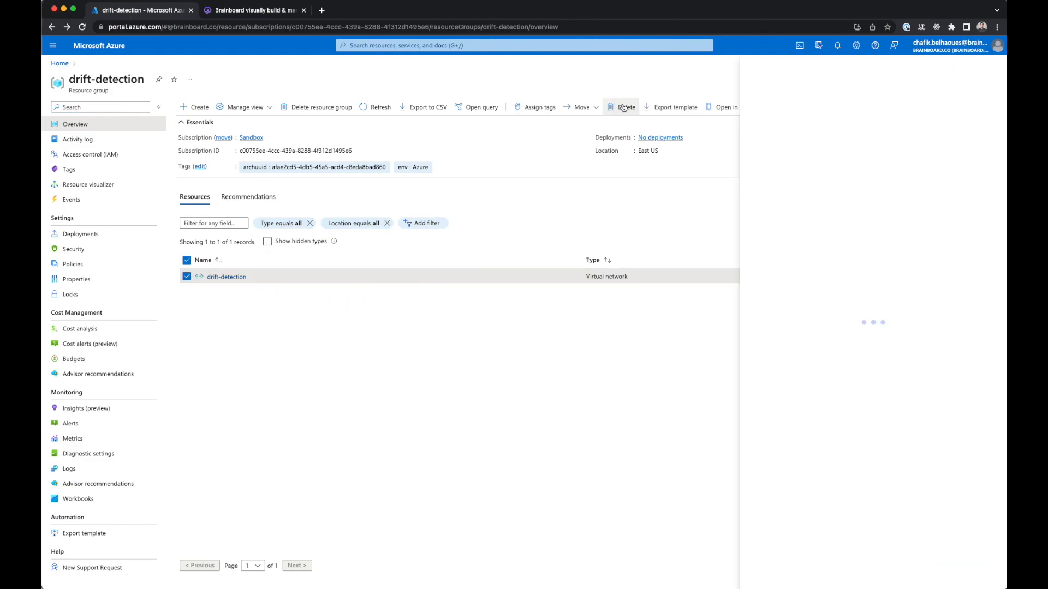
{"action": "type", "text": "yes"}
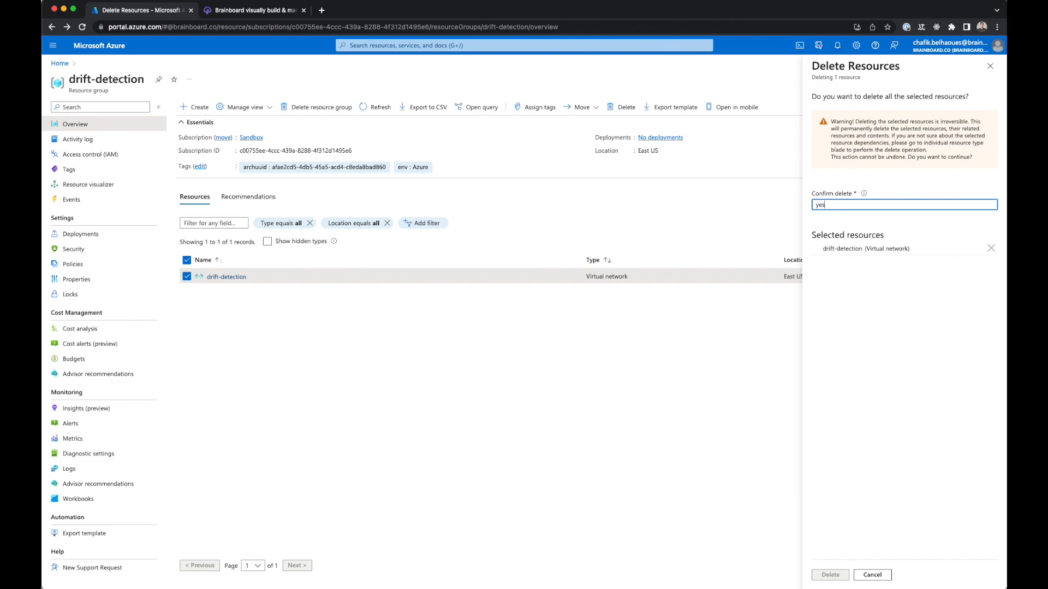
{"action": "left_click", "coordinate": [830, 576]}
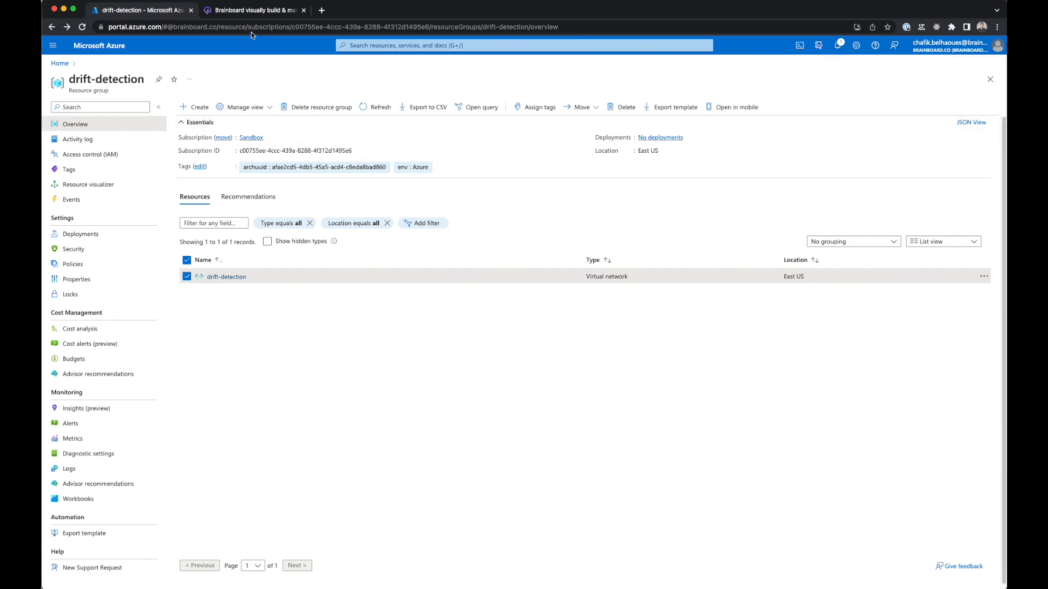
Step: Switch back to Brainboard and create a new CI/CD workflow named "Drift detection"
{"action": "left_click", "coordinate": [259, 12]}
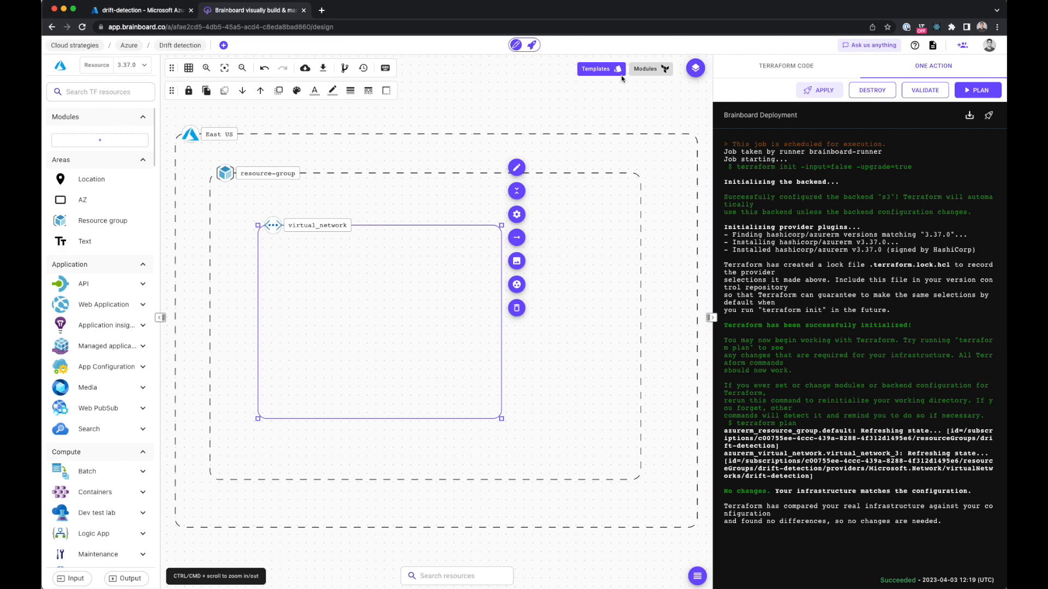
{"action": "left_click", "coordinate": [532, 45]}
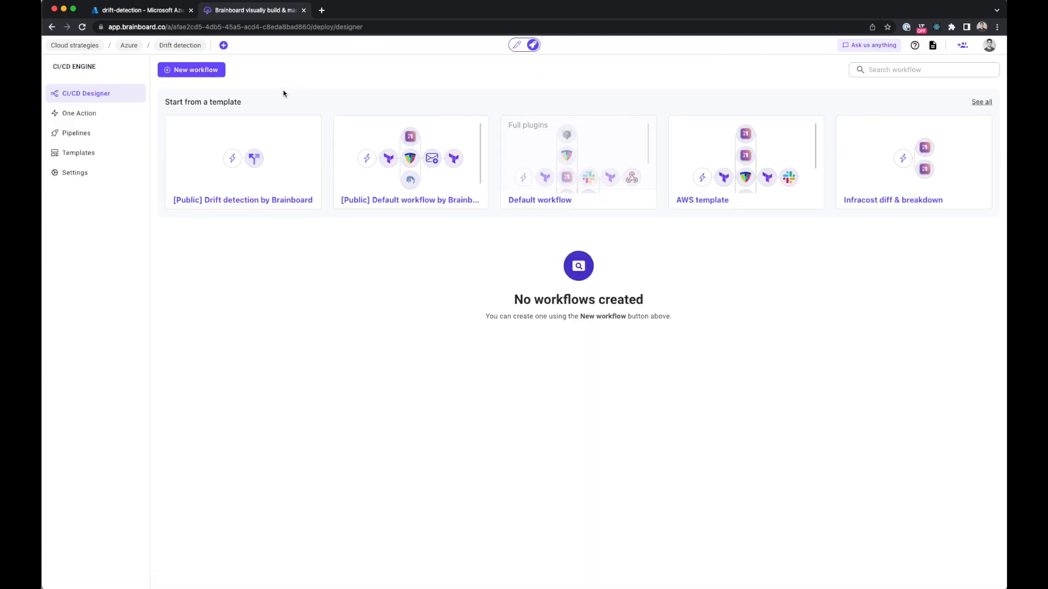
{"action": "left_click", "coordinate": [207, 69]}
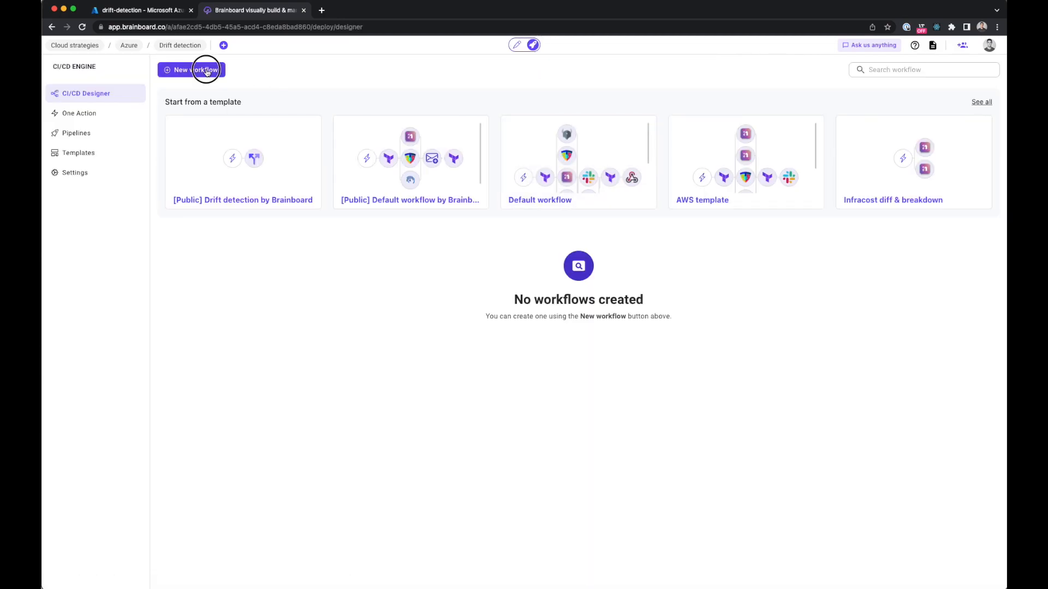
{"action": "type", "text": "Drift detection"}
{"action": "key", "text": "Return"}
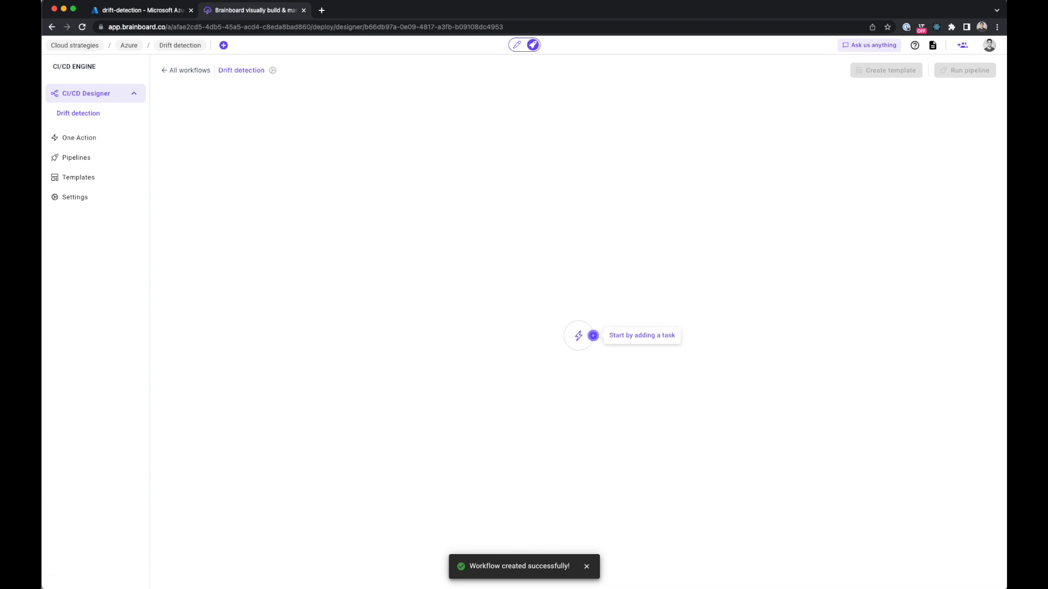
Step: Enable a schedule for the Drift detection workflow with the cron expression 0 10 * * *
{"action": "left_click", "coordinate": [271, 71]}
{"action": "left_click", "coordinate": [824, 284]}
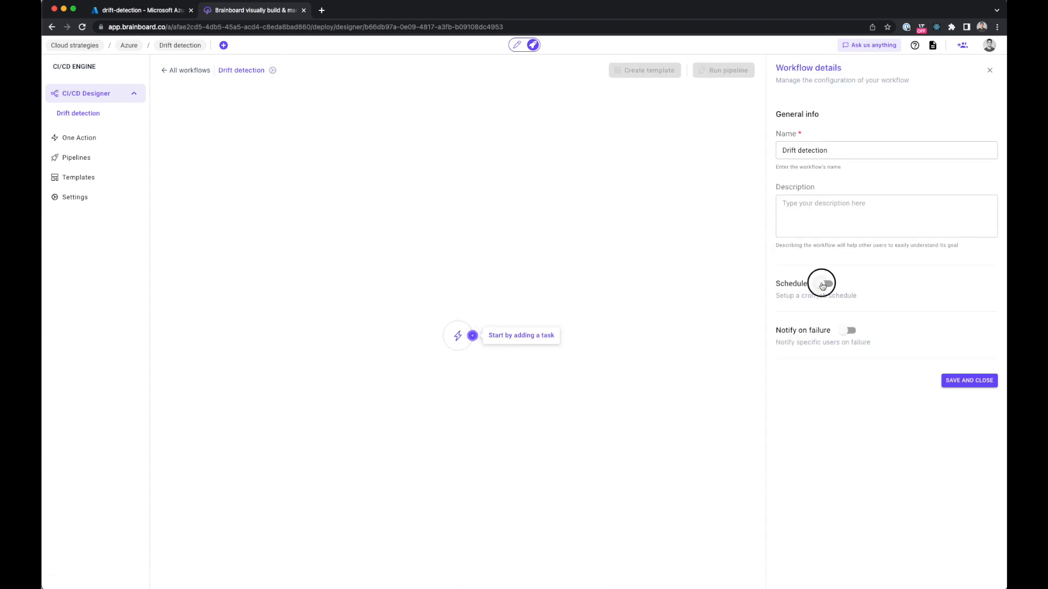
{"action": "left_click", "coordinate": [841, 337]}
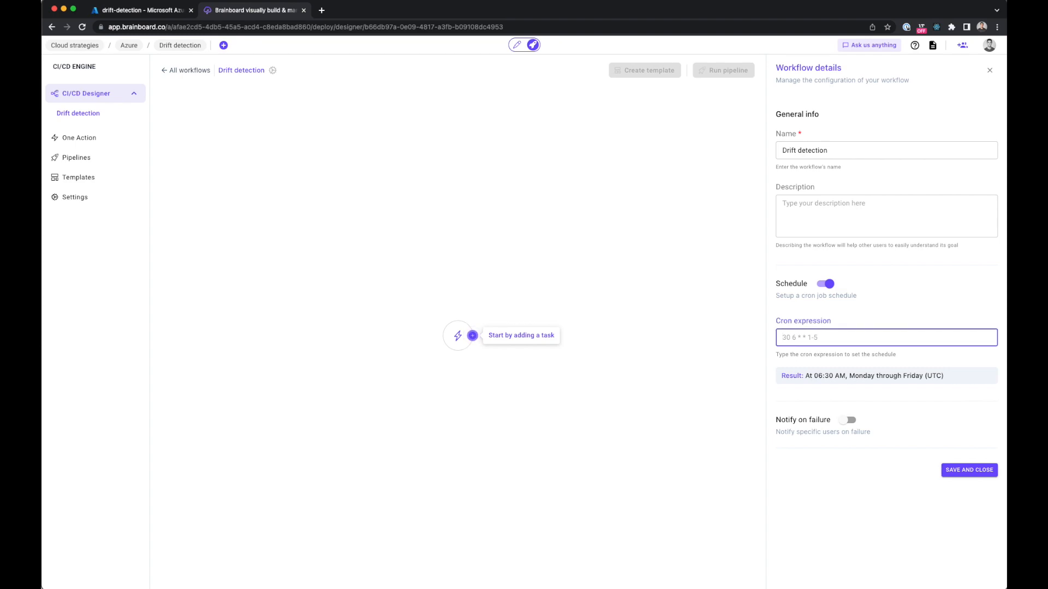
{"action": "type", "text": "0 10 * "}
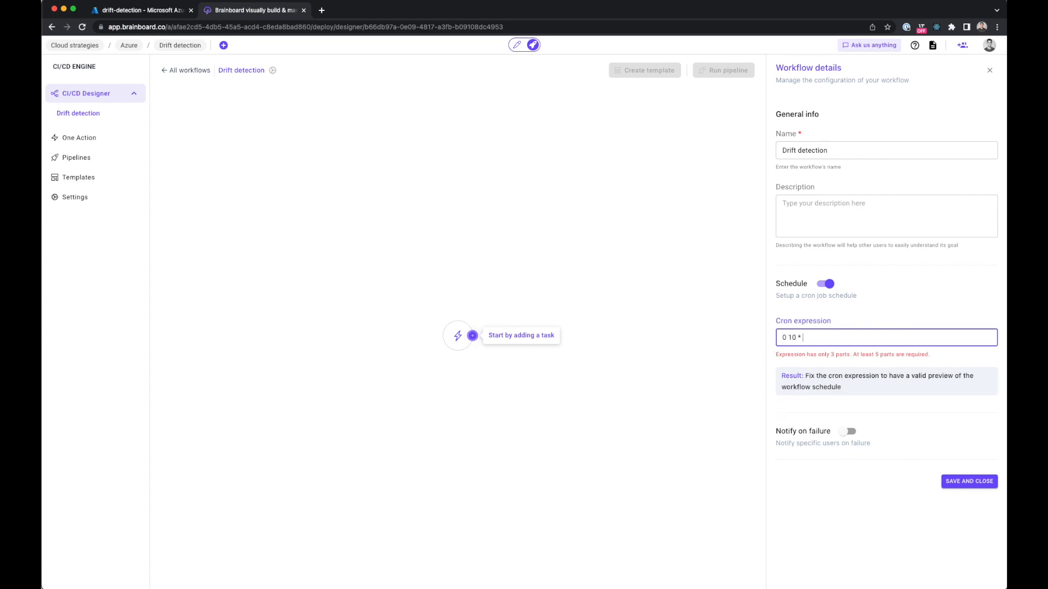
{"action": "type", "text": "* *"}
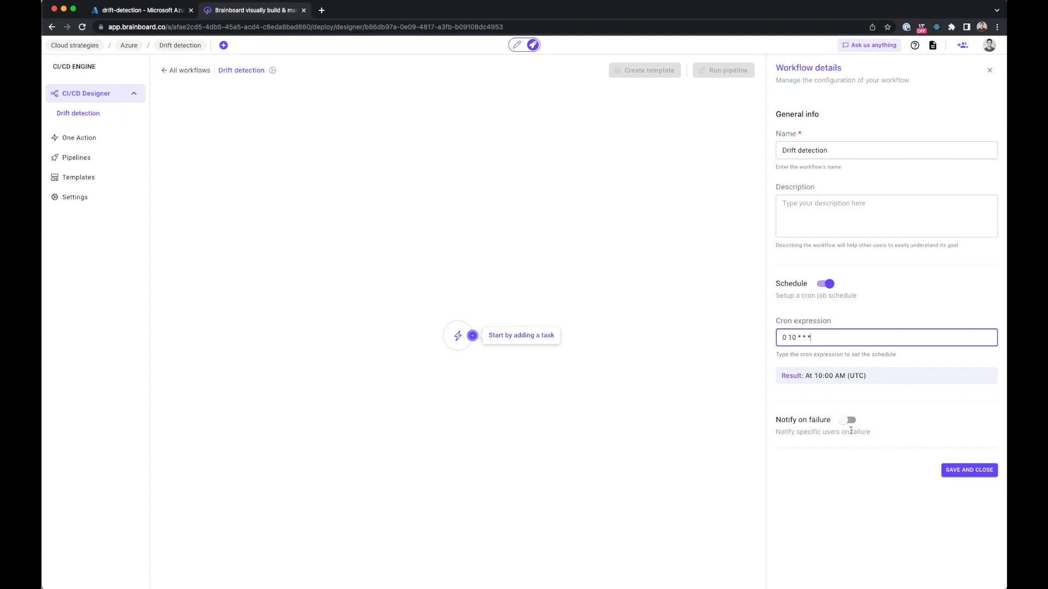
Step: Turn on failure notifications for the workflow, add the recipient's e-mail address, and save the workflow details
{"action": "left_click", "coordinate": [848, 422]}
{"action": "left_click", "coordinate": [853, 475]}
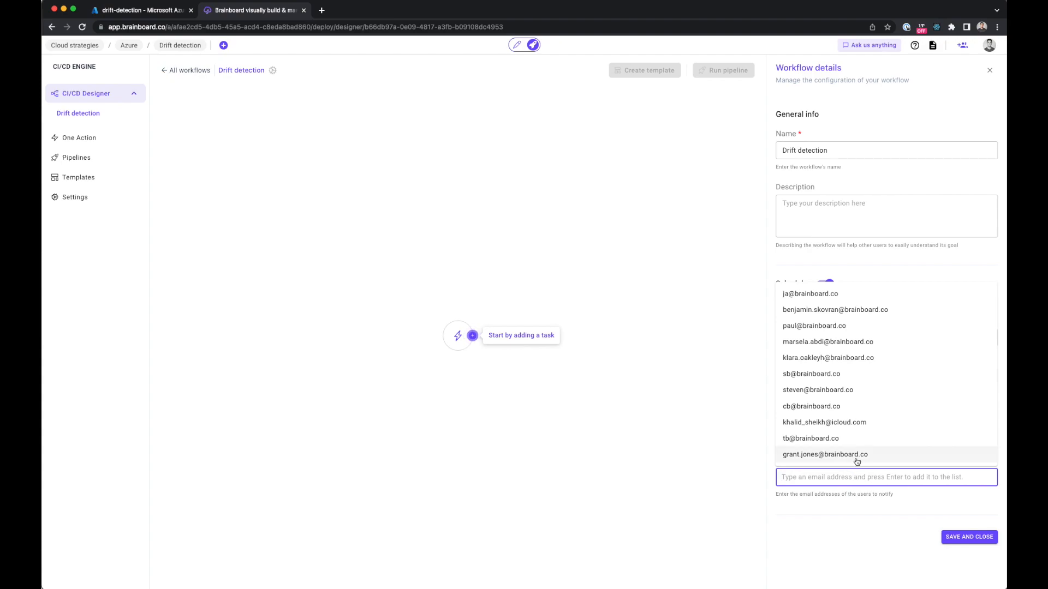
{"action": "left_click", "coordinate": [835, 406]}
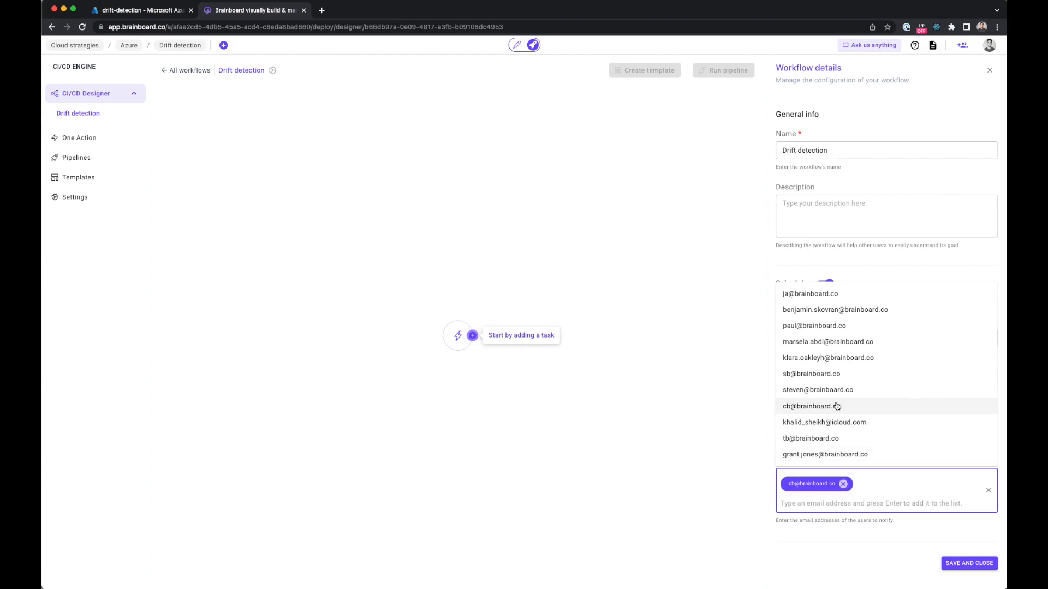
{"action": "left_click", "coordinate": [833, 540]}
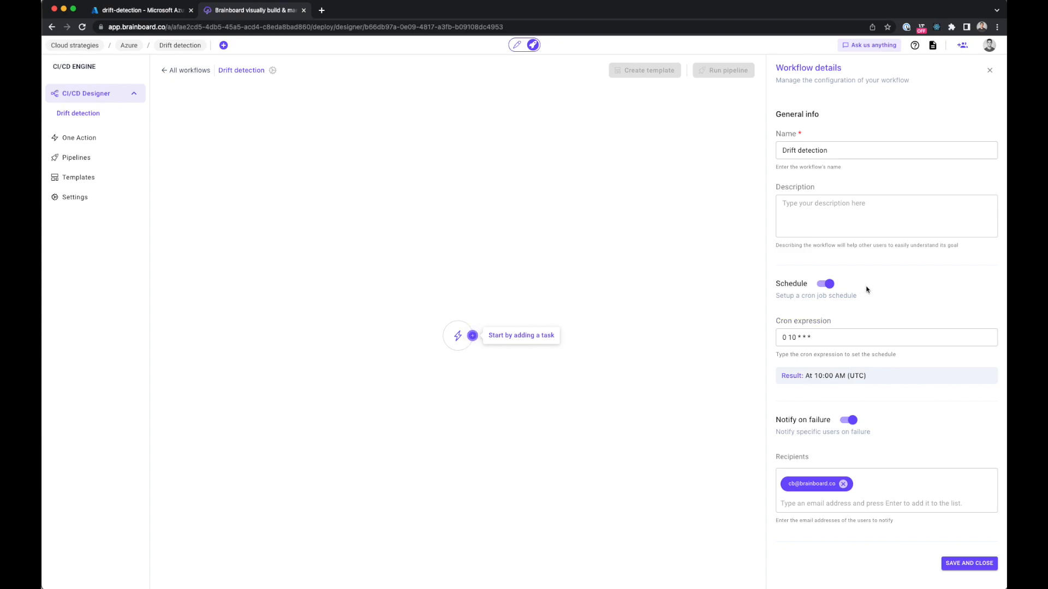
{"action": "left_click", "coordinate": [968, 563]}
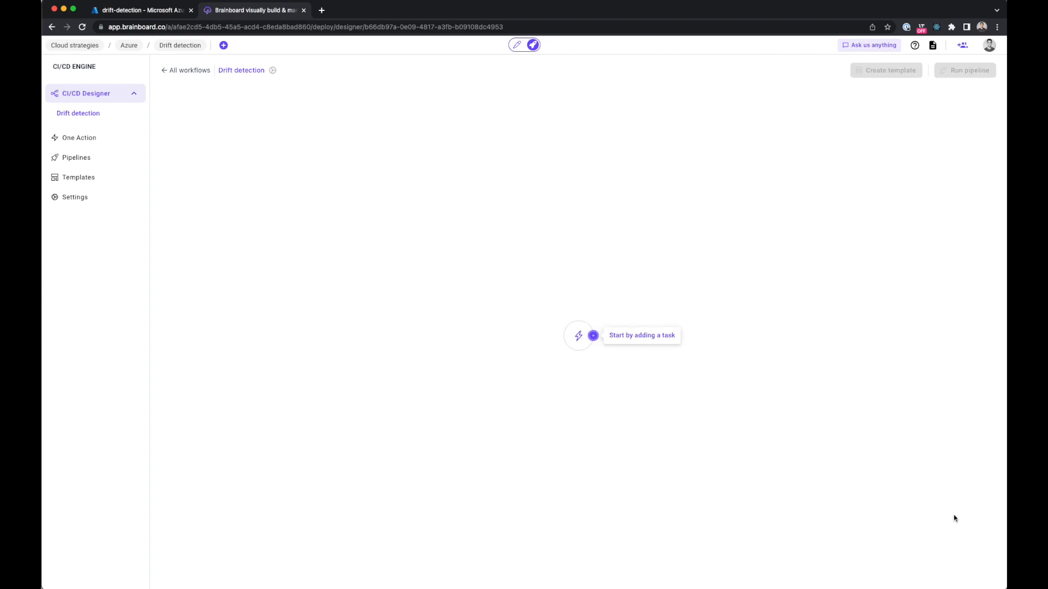
Step: Add a Drift task to the workflow, name it "Detect drift", and save it with the latest version
{"action": "left_click", "coordinate": [593, 335]}
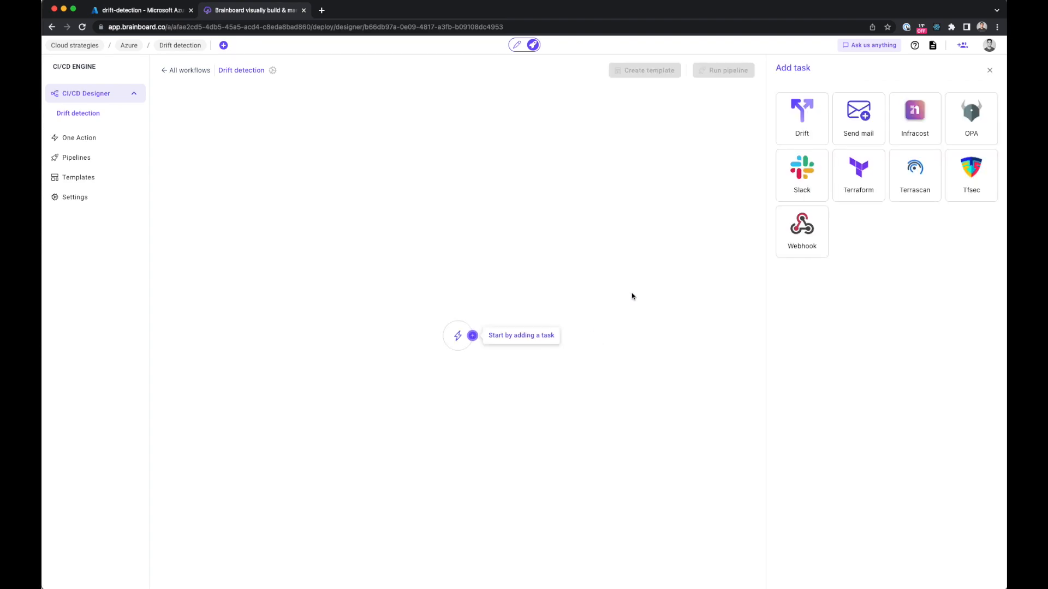
{"action": "left_click", "coordinate": [802, 125]}
{"action": "left_click", "coordinate": [832, 101]}
{"action": "type", "text": "D"}
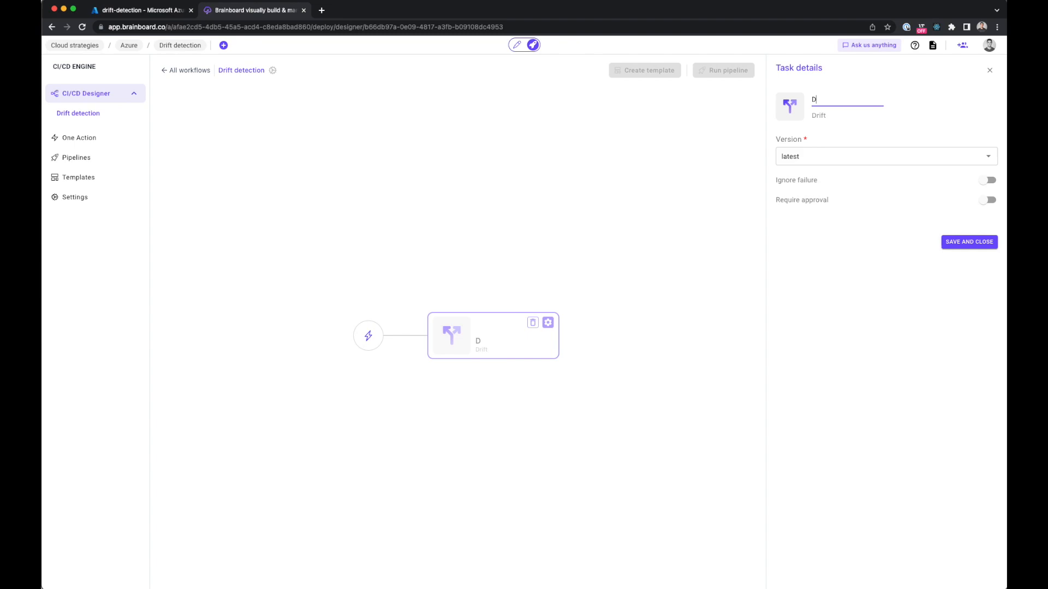
{"action": "type", "text": "etect drift"}
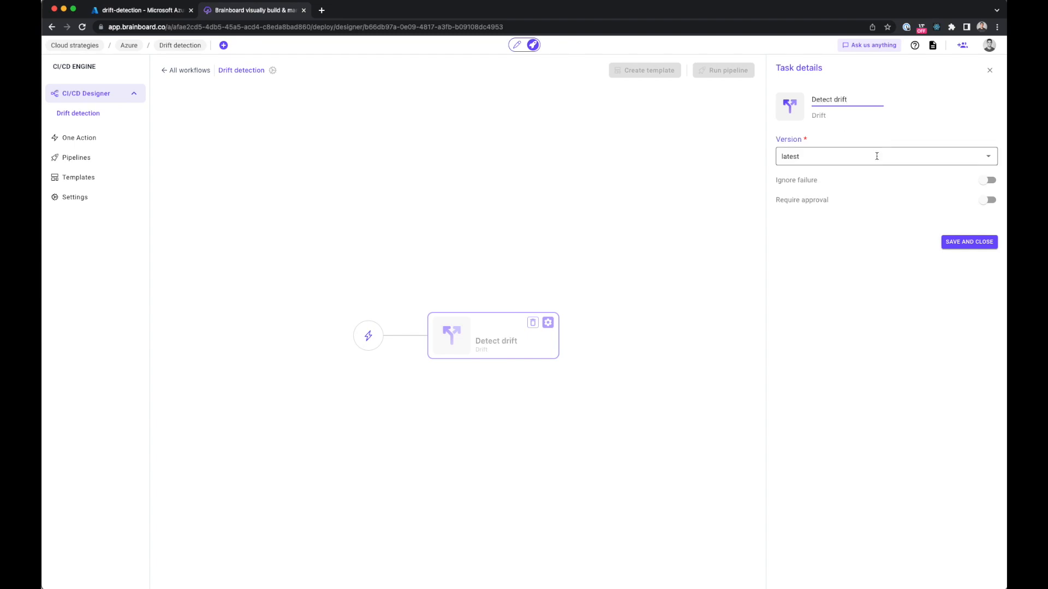
{"action": "left_click", "coordinate": [973, 245]}
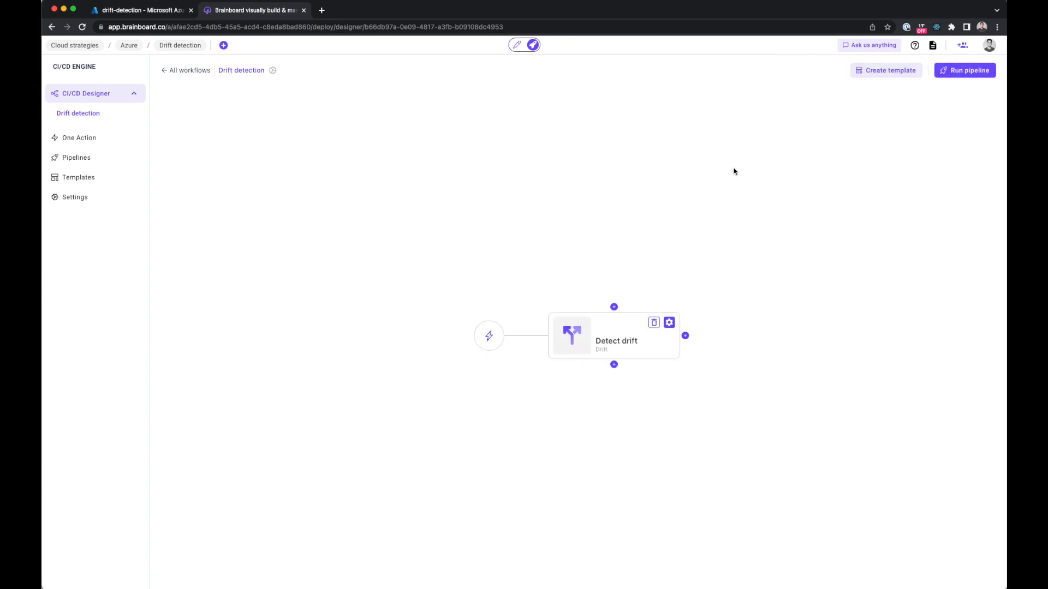
Step: Run the Drift detection pipeline and examine the drifted resources reported in its deployment log
{"action": "left_click", "coordinate": [964, 70]}
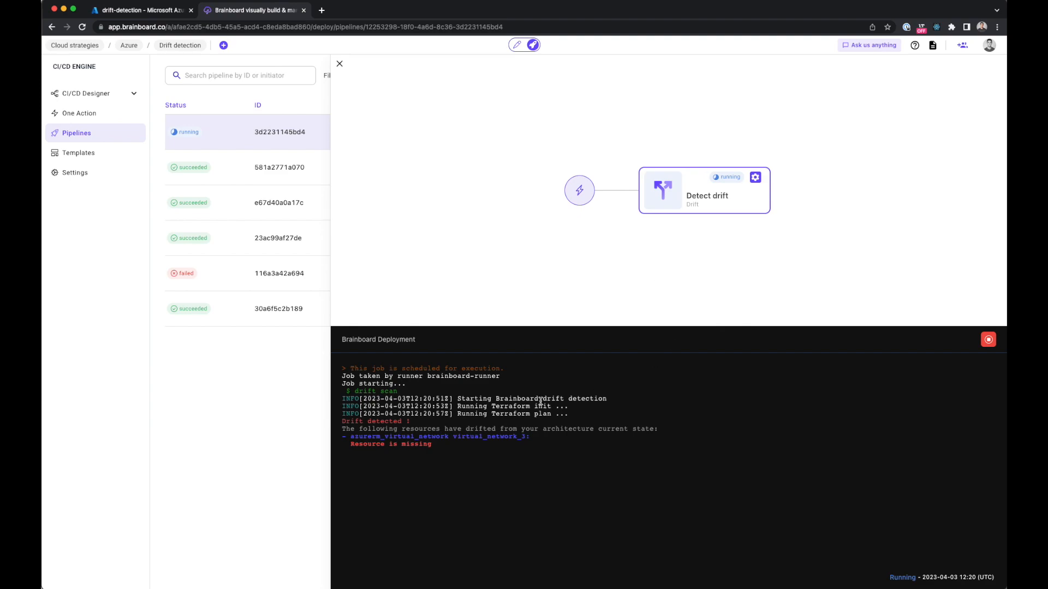
{"action": "left_click_drag", "start_coordinate": [359, 436], "coordinate": [441, 444]}
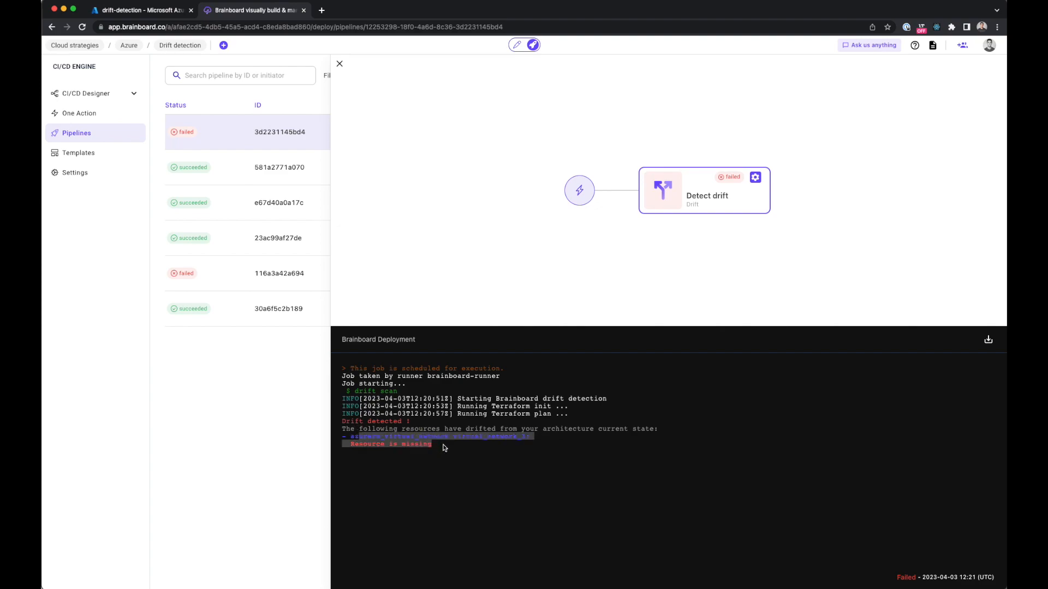
{"action": "left_click", "coordinate": [442, 447]}
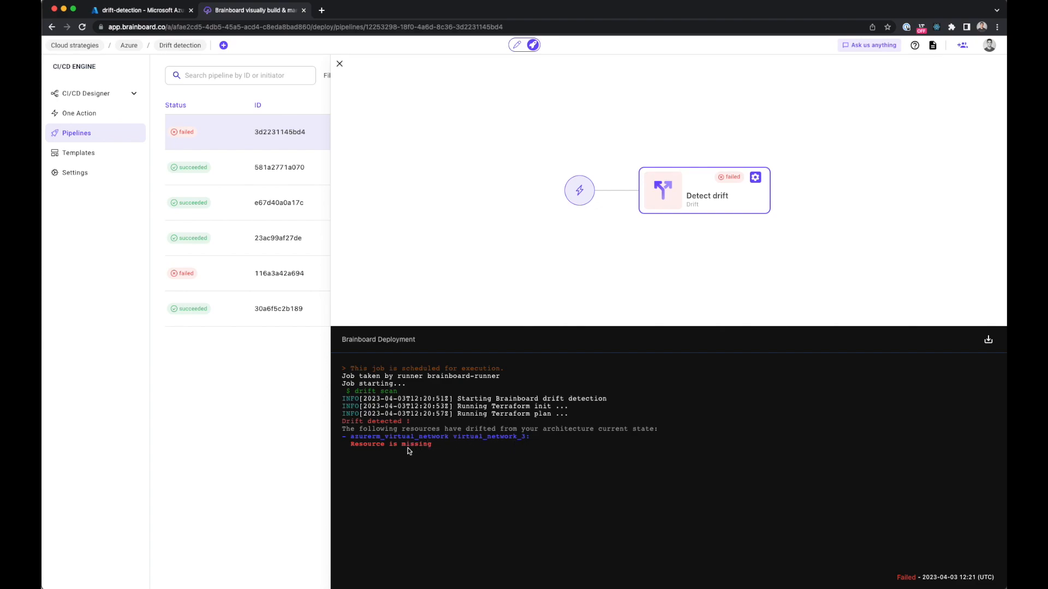
Step: Return to the architecture design and redeploy its resources with Terraform apply, confirming with "apply"
{"action": "left_click", "coordinate": [517, 49]}
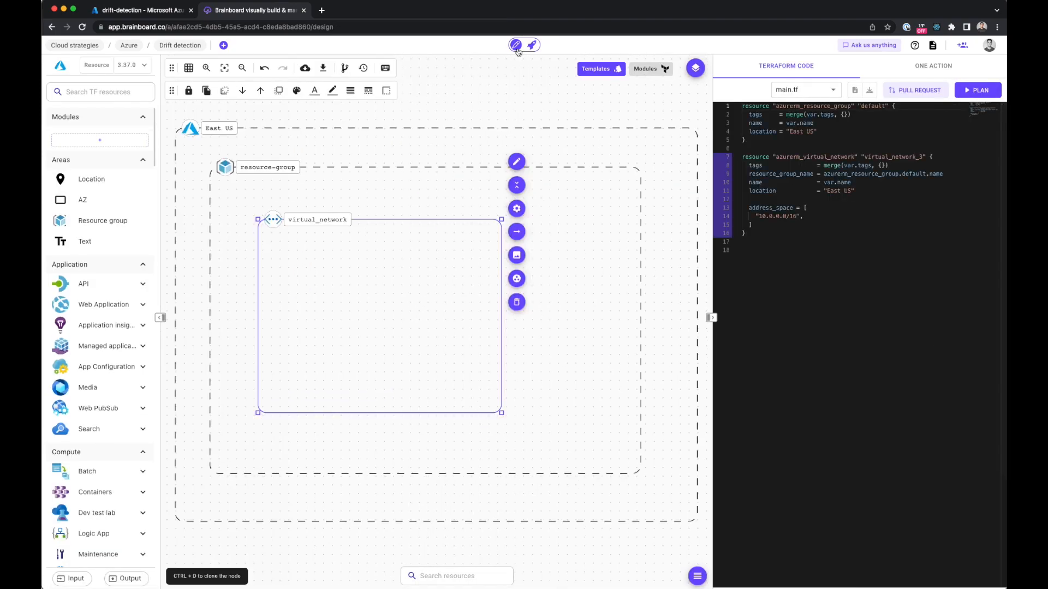
{"action": "left_click", "coordinate": [912, 67]}
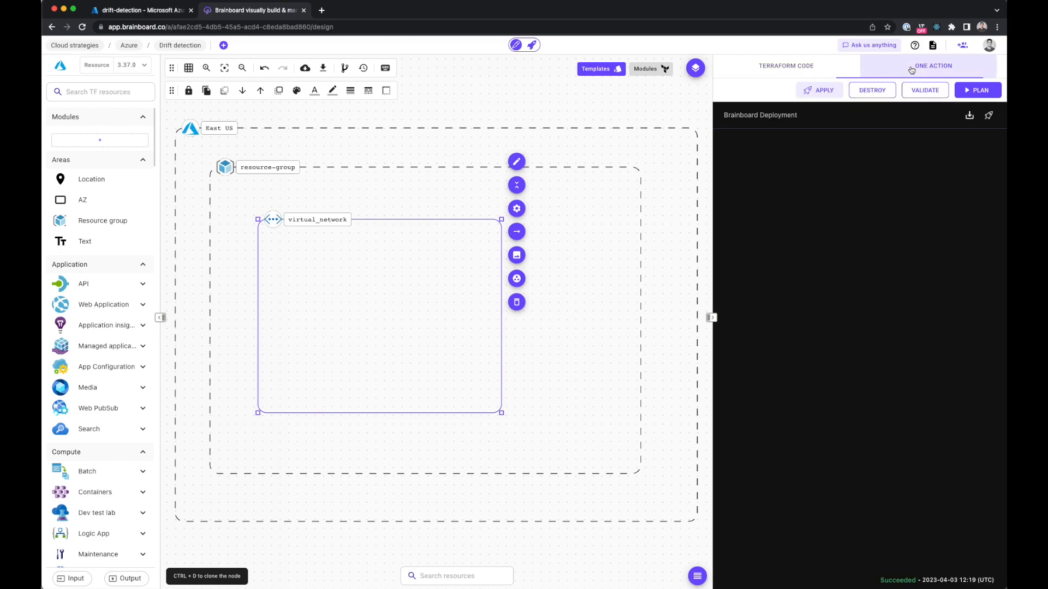
{"action": "left_click", "coordinate": [823, 90]}
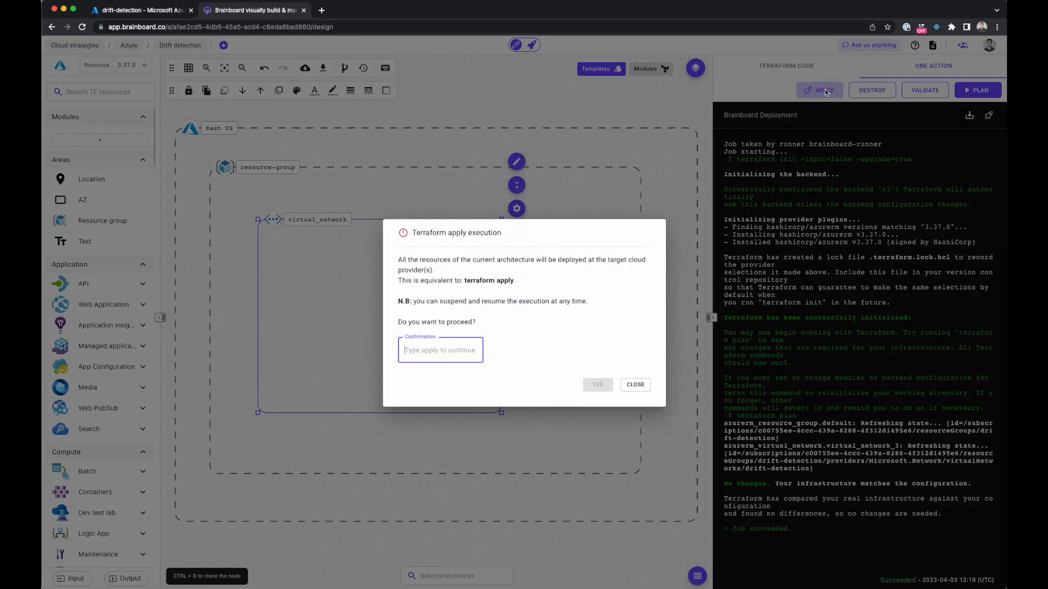
{"action": "type", "text": "apply"}
{"action": "left_click", "coordinate": [597, 384]}
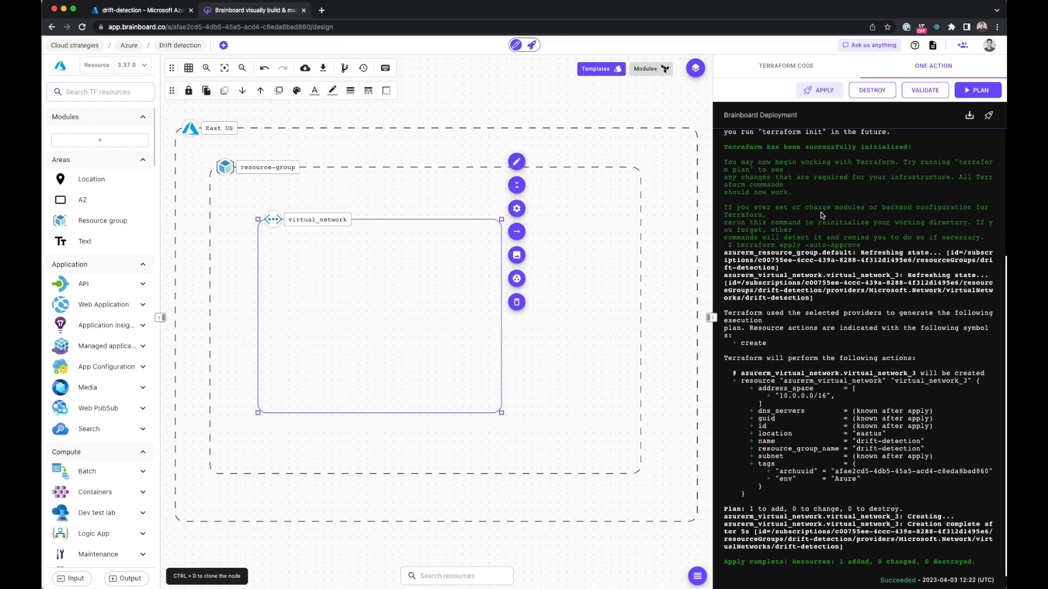
Step: Rerun the saved Drift detection workflow to check for drift after the redeployment, and return to the architecture design
{"action": "left_click", "coordinate": [533, 46]}
{"action": "left_click", "coordinate": [238, 307]}
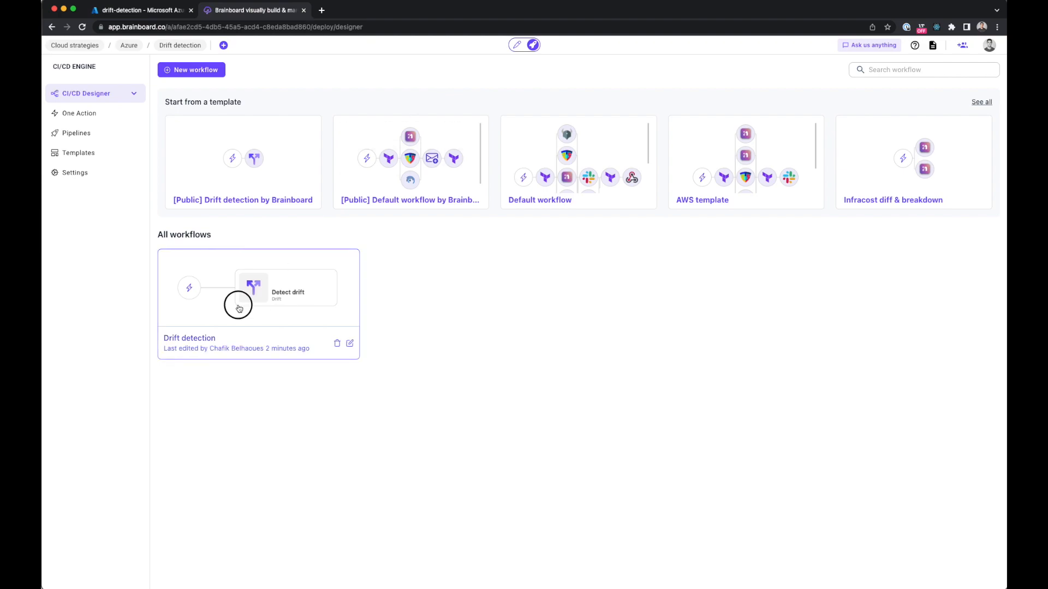
{"action": "left_click", "coordinate": [958, 72]}
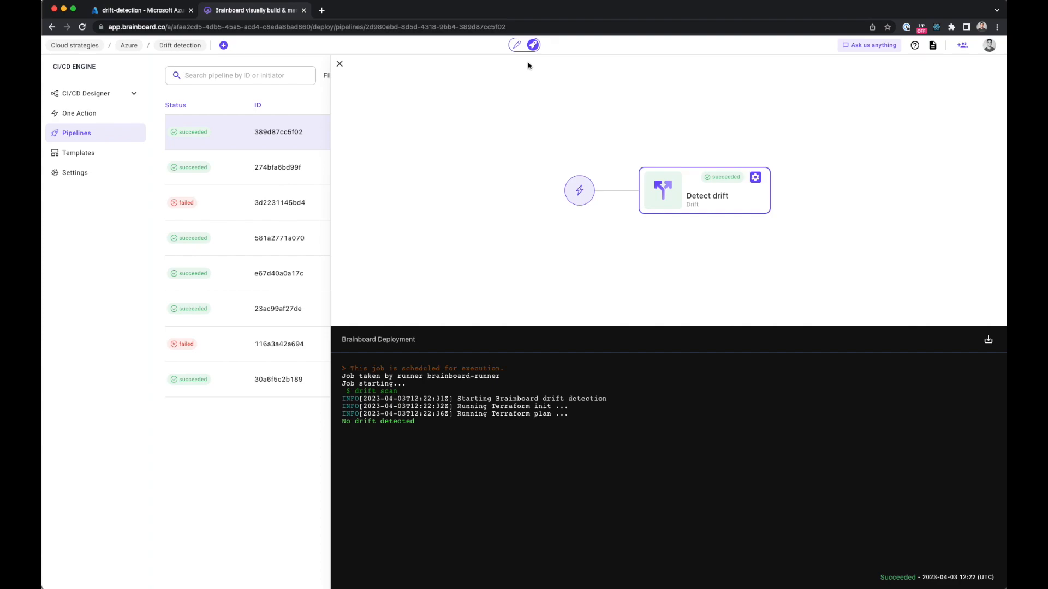
{"action": "left_click", "coordinate": [516, 48]}
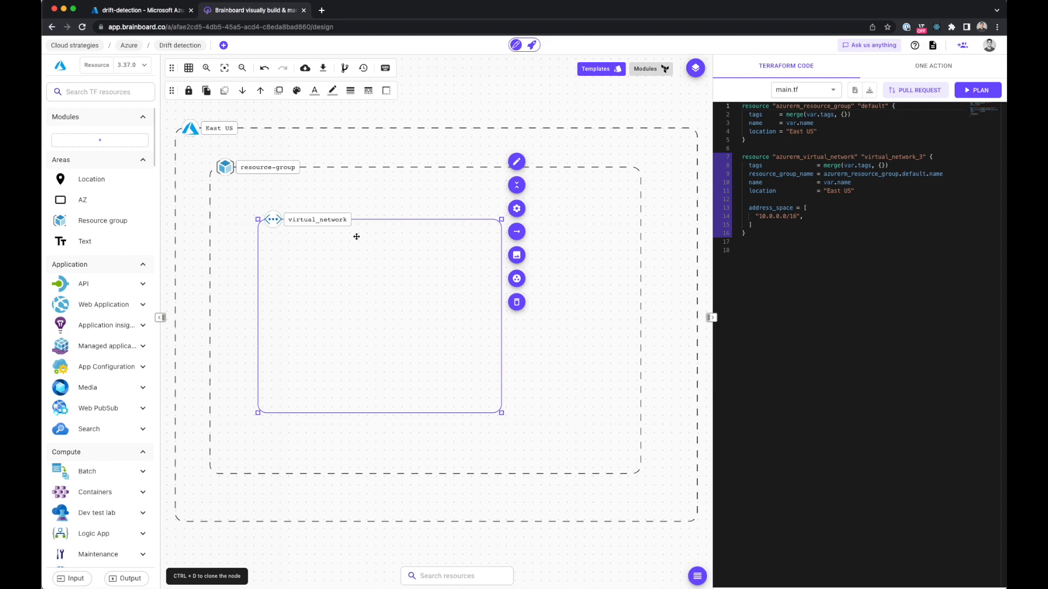
Step: Create a workflow named "New workflow" in the CI/CD designer and open the choice of tasks for its first step
{"action": "left_click", "coordinate": [532, 46]}
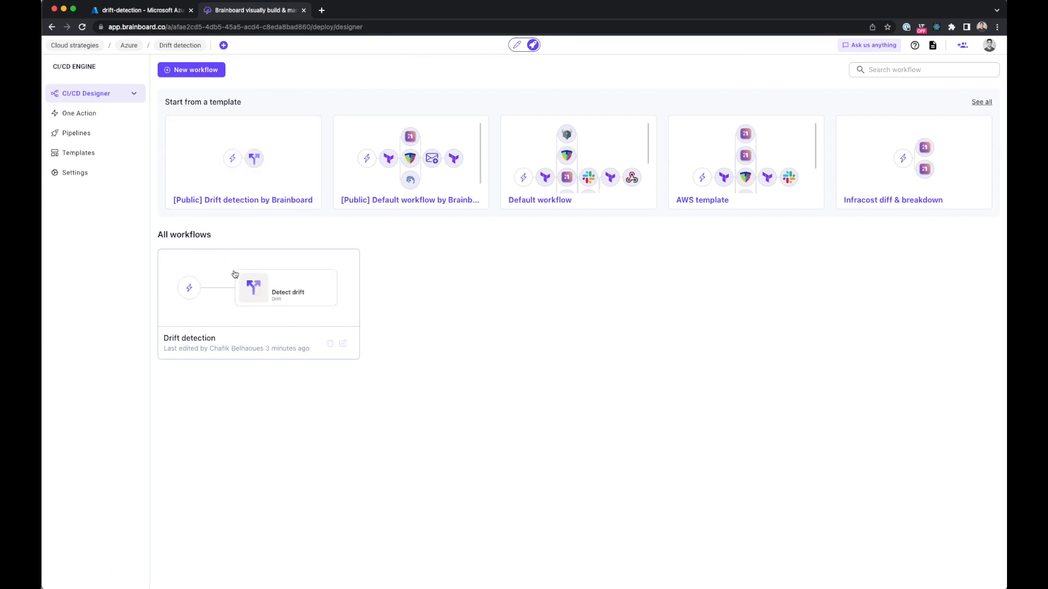
{"action": "left_click", "coordinate": [133, 96]}
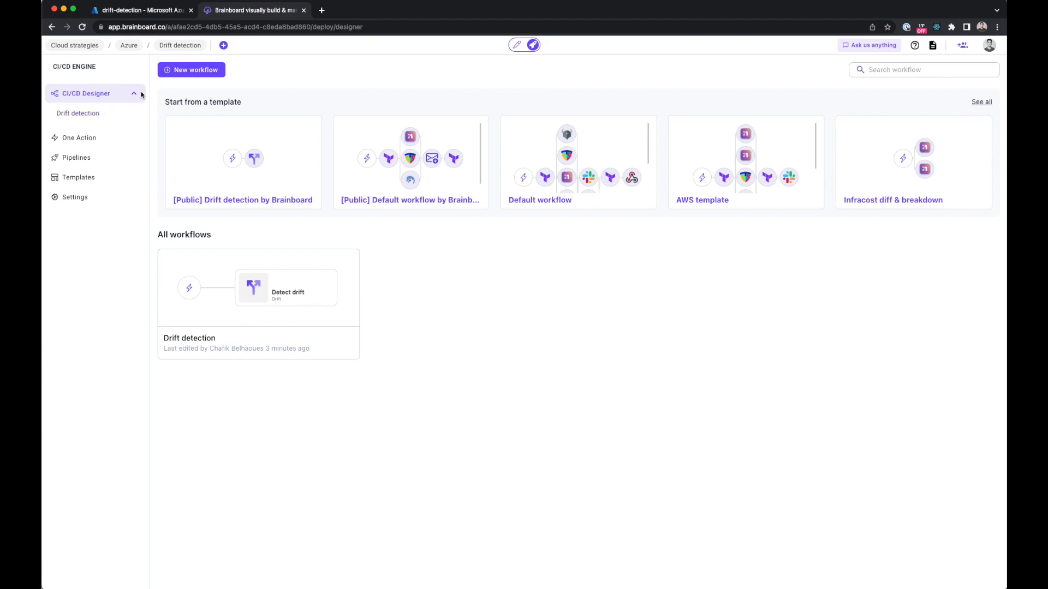
{"action": "left_click", "coordinate": [195, 72]}
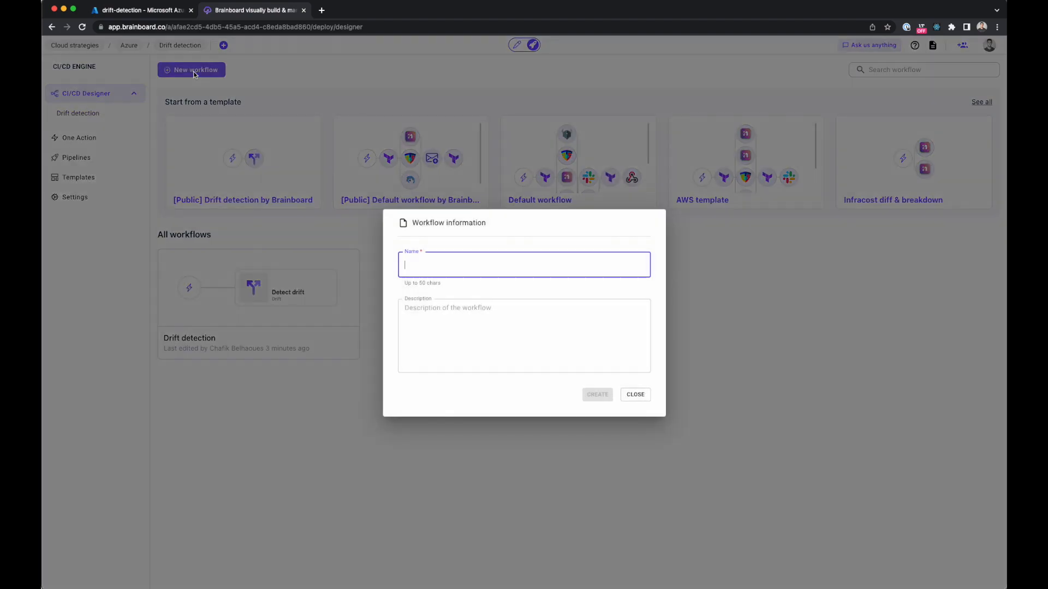
{"action": "type", "text": "New "}
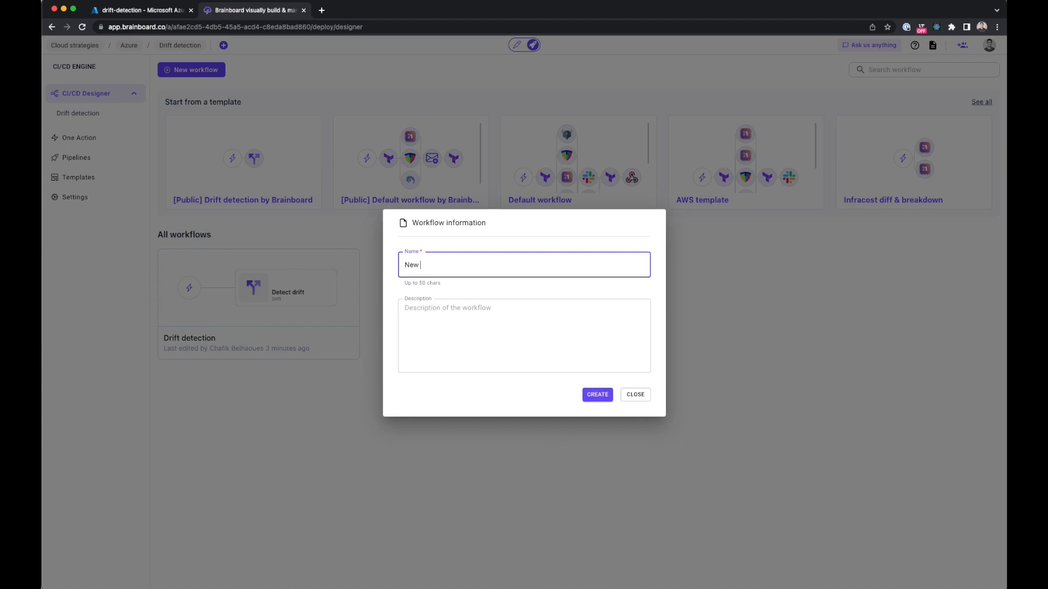
{"action": "type", "text": "workflow"}
{"action": "key", "text": "Return"}
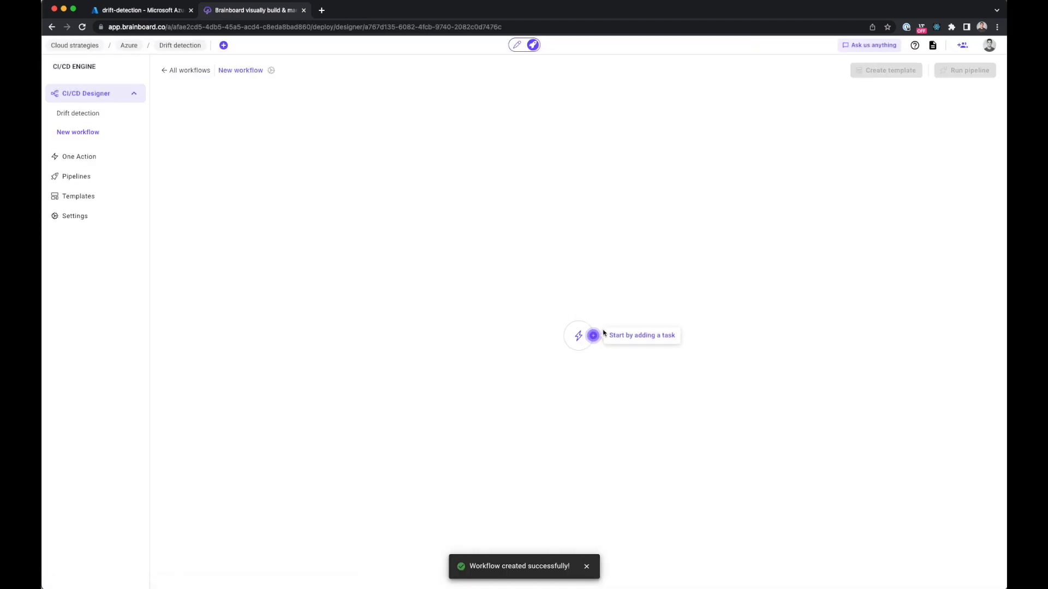
{"action": "left_click", "coordinate": [595, 336]}
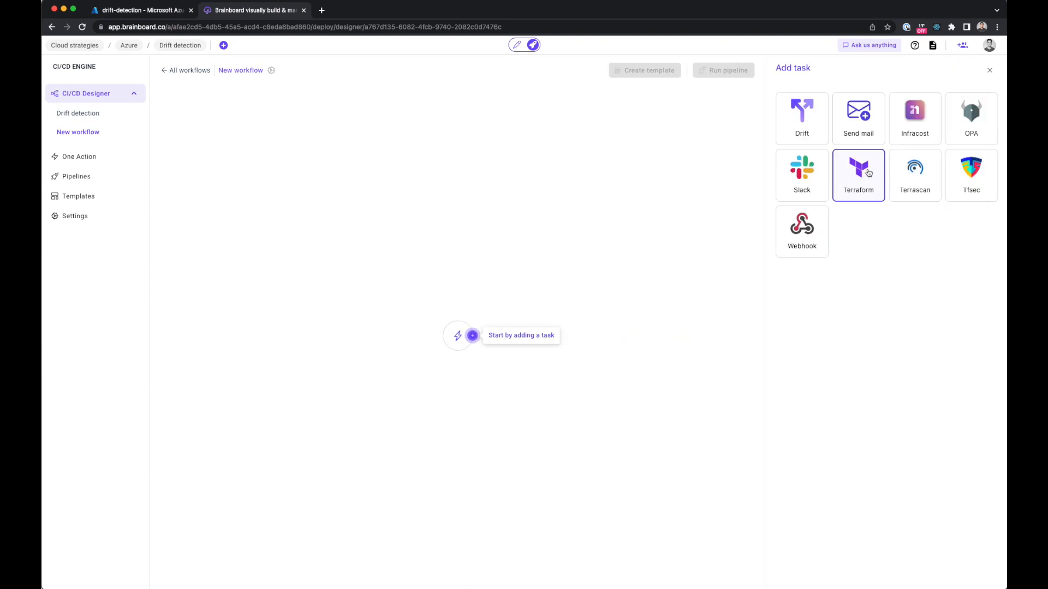